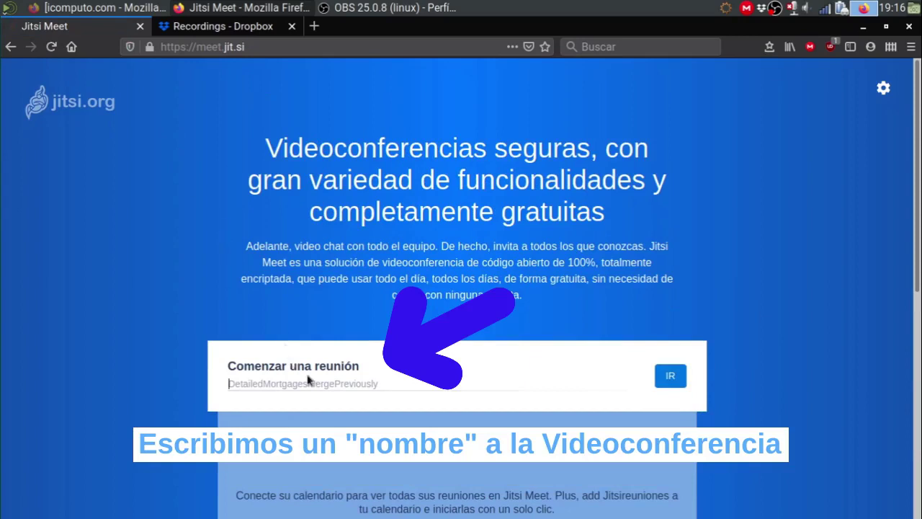
Start a meeting named icomputo.com and allow the site to use the camera and microphone.
text(ic)
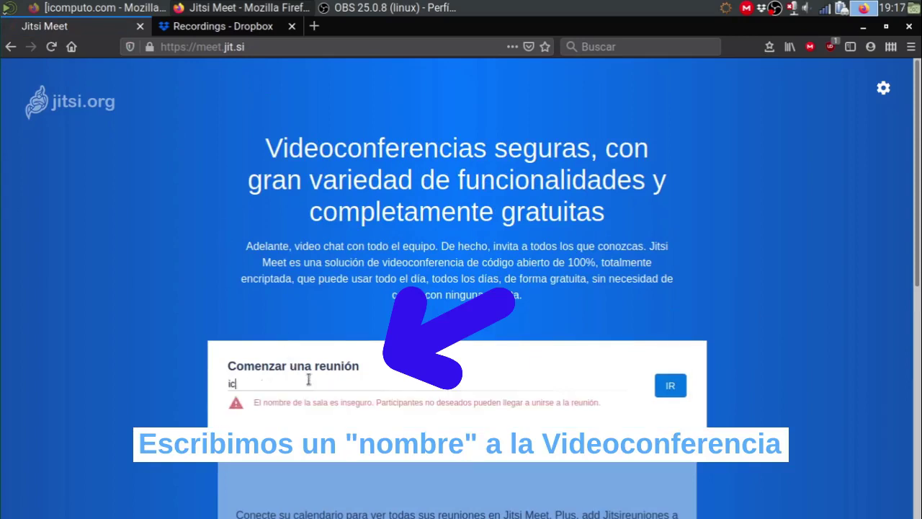
text(omputo.com)
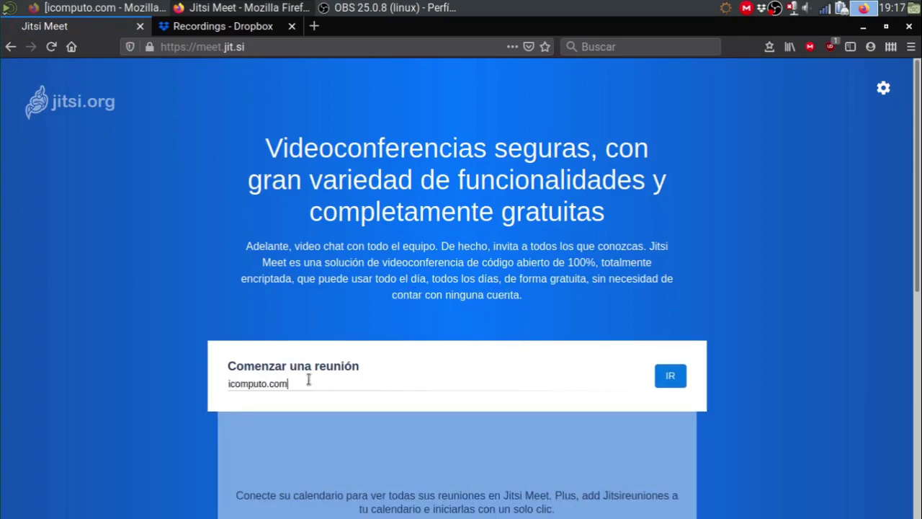
click(677, 378)
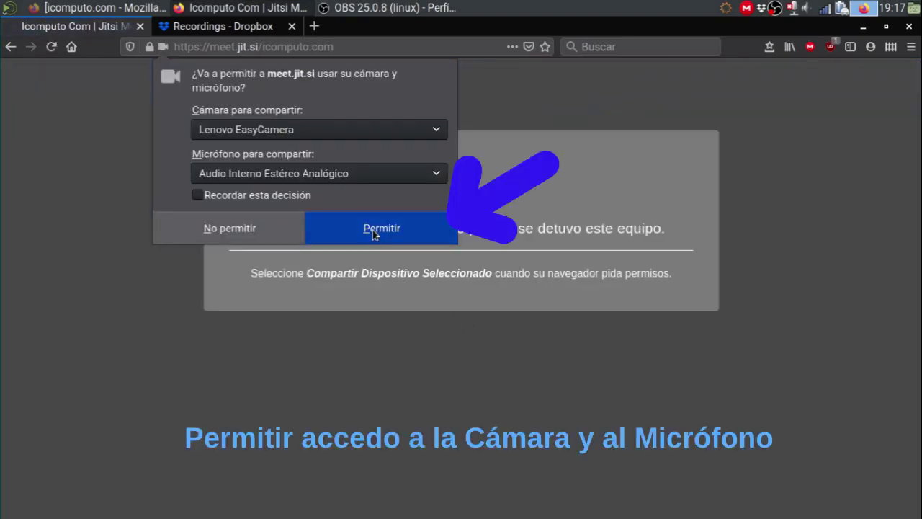
click(419, 234)
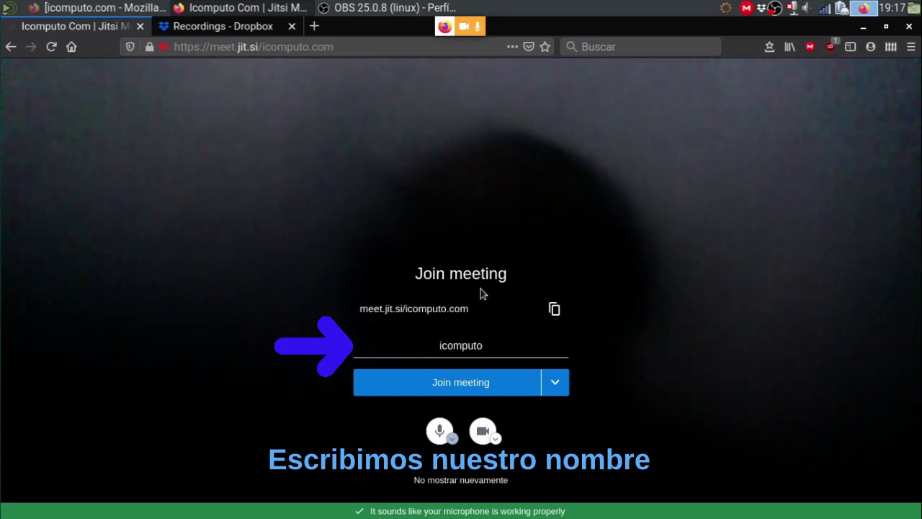
Try the camera toggle, leave the camera off with the microphone on, and join the meeting.
click(483, 432)
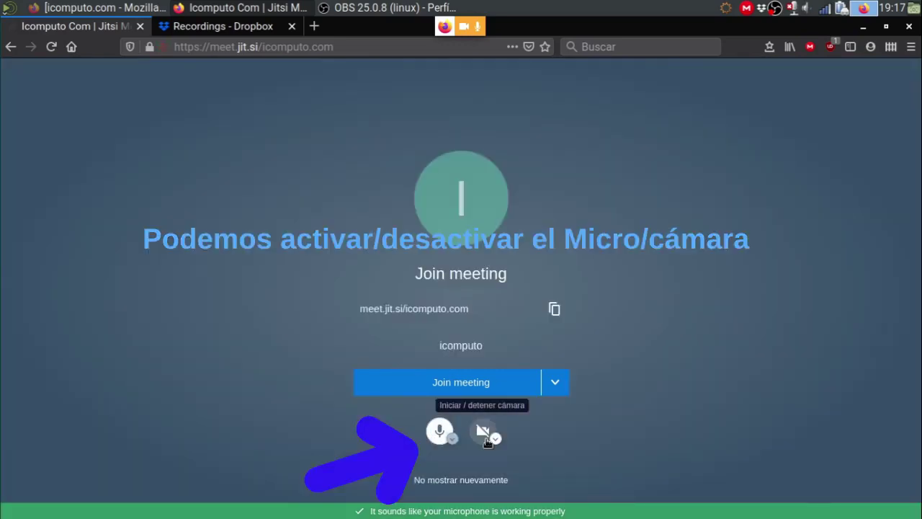
click(483, 439)
click(483, 440)
click(482, 440)
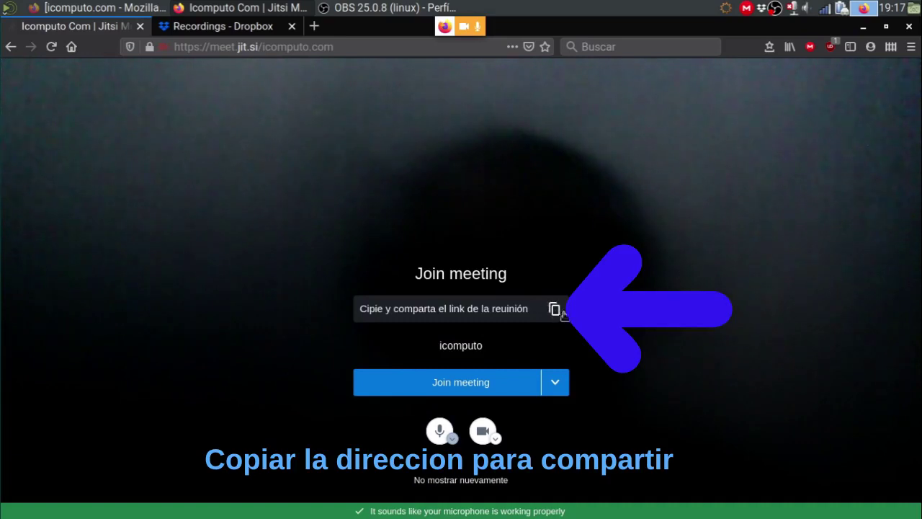
click(484, 433)
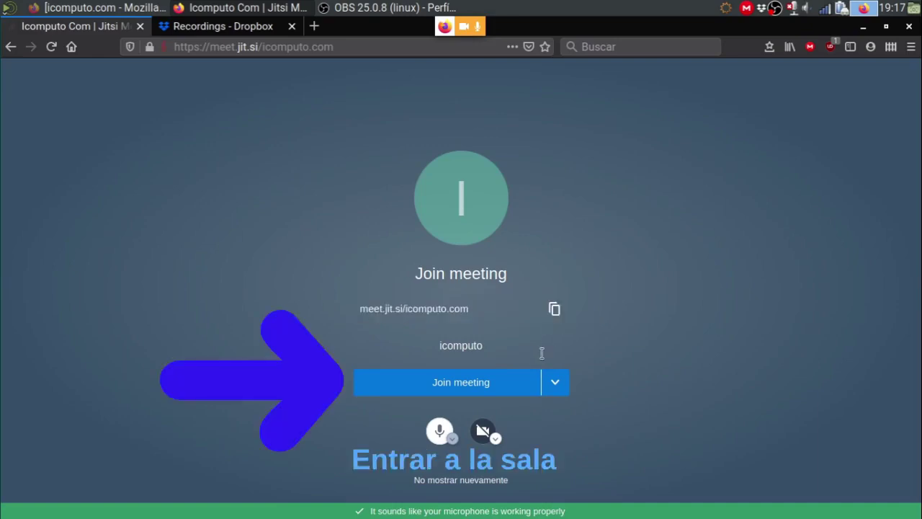
click(473, 389)
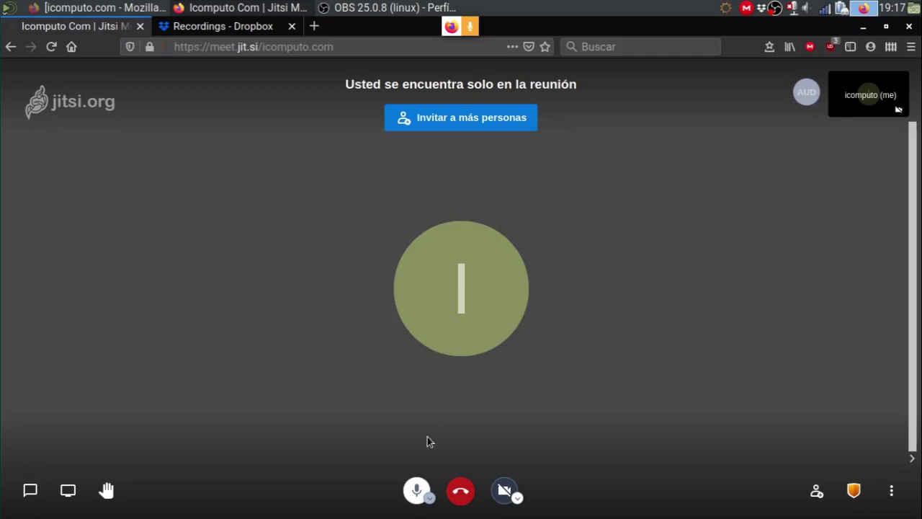
Test the in-meeting audio and video controls by muting and unmuting the microphone and switching the camera on and off.
click(417, 490)
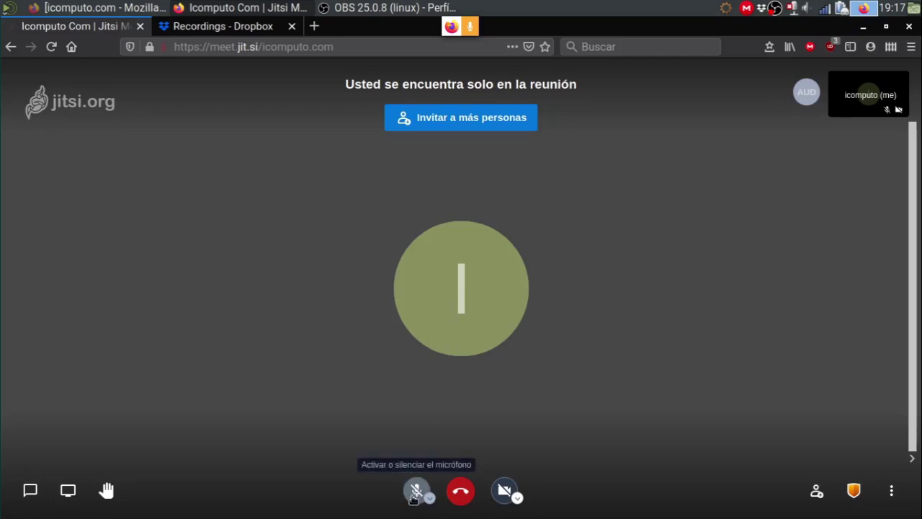
click(415, 493)
click(504, 493)
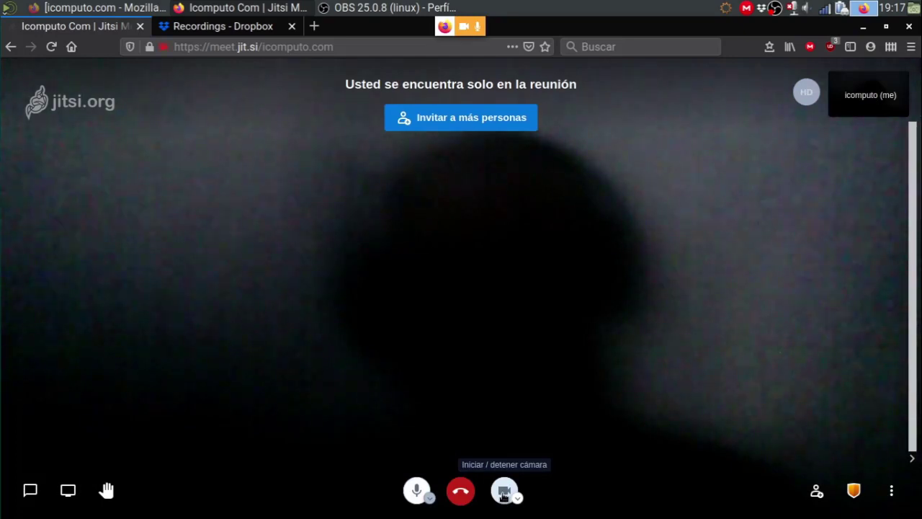
click(504, 493)
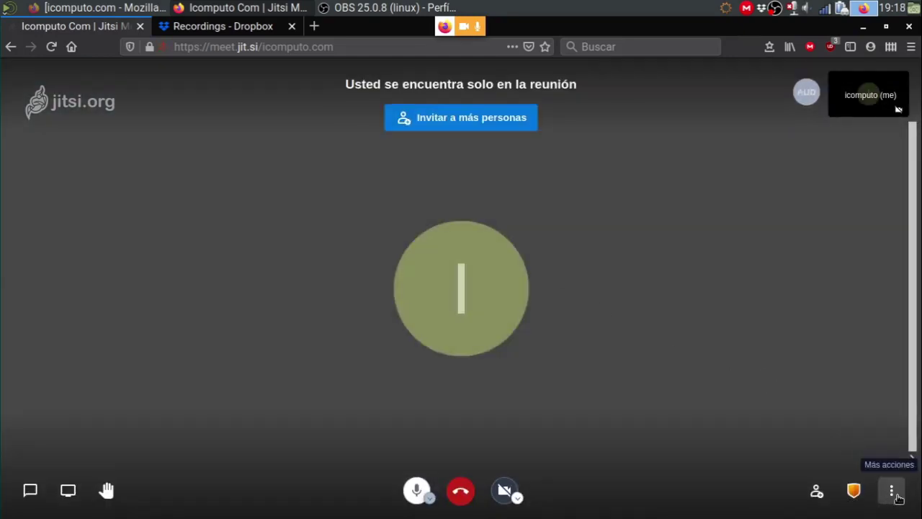
Sign in to Dropbox from the meeting's recording options and start recording the meeting to it.
click(896, 495)
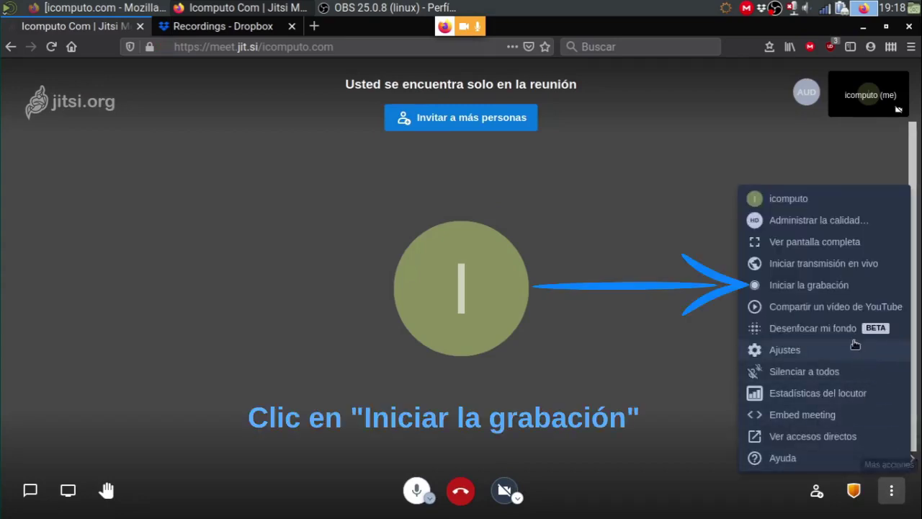
click(859, 288)
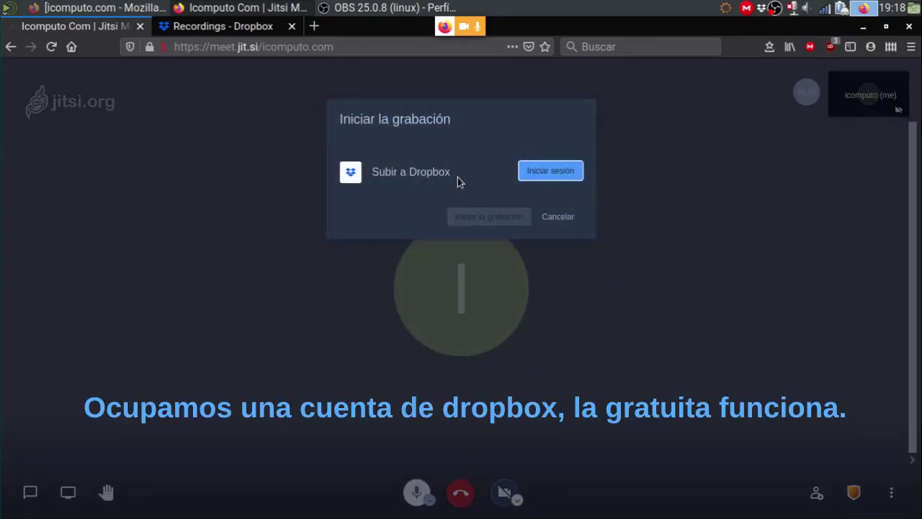
click(579, 177)
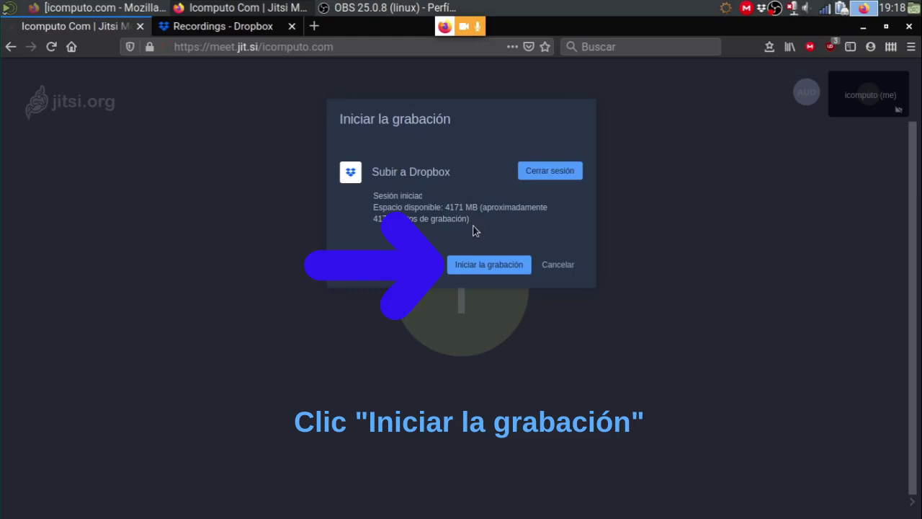
click(528, 265)
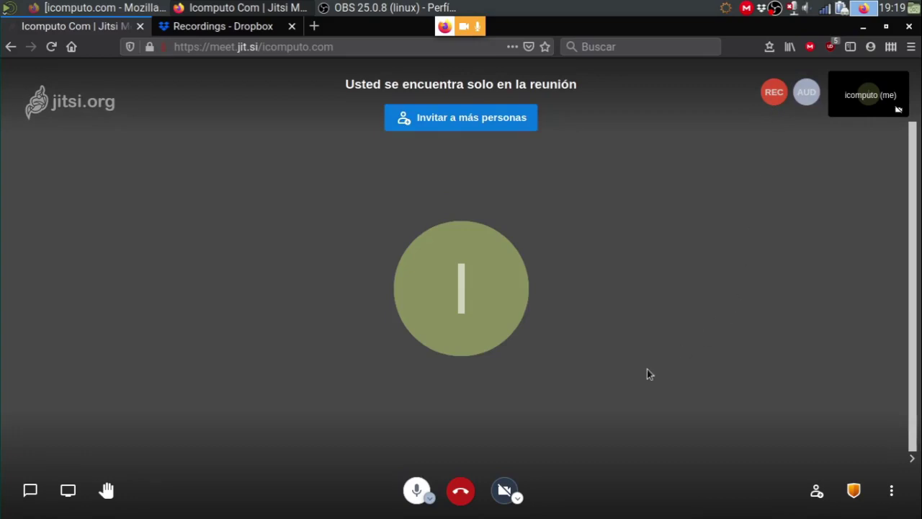
Stop the meeting recording, confirming the stop, and leave the video conference.
click(890, 491)
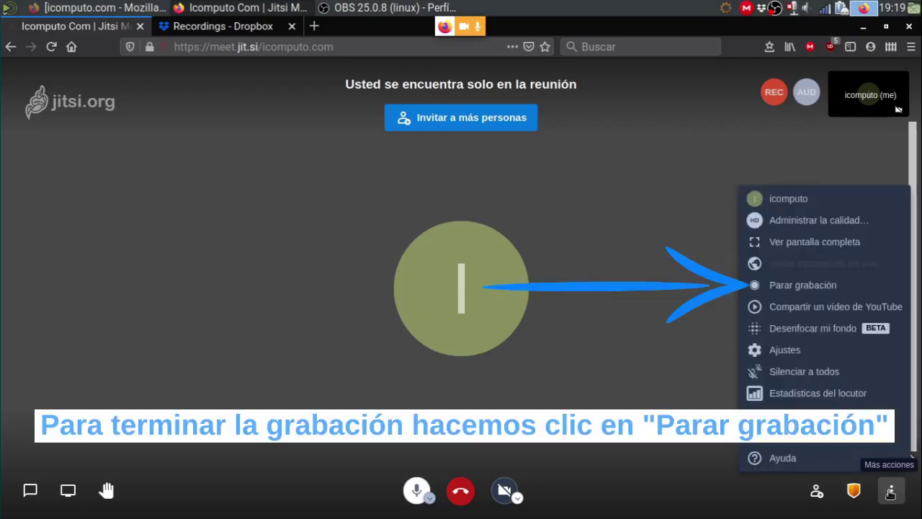
click(855, 287)
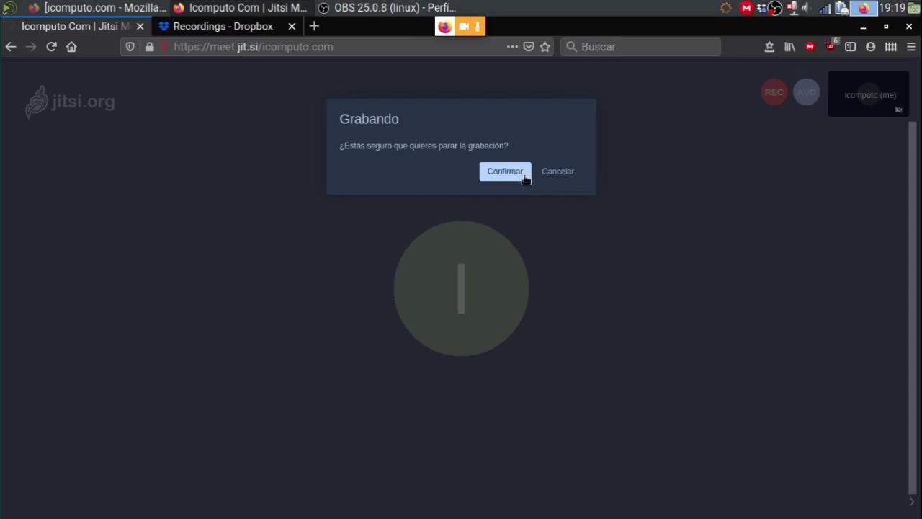
click(505, 171)
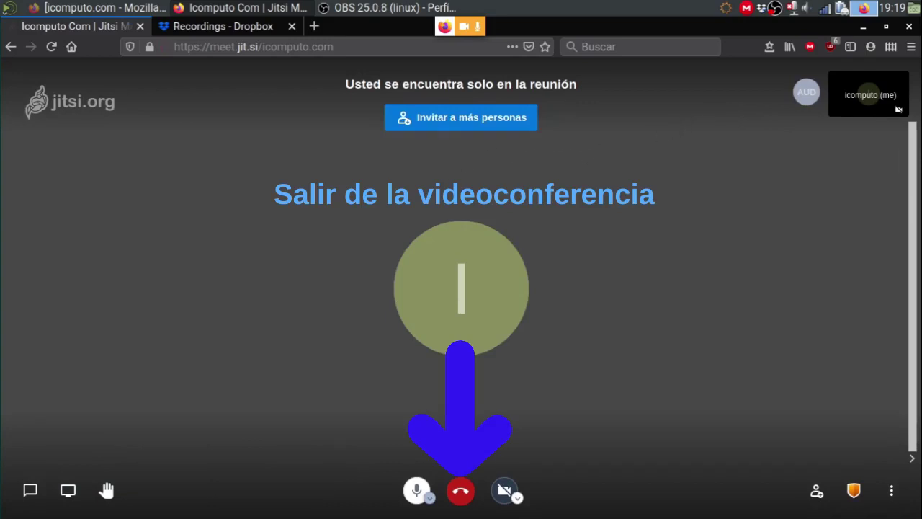
click(460, 491)
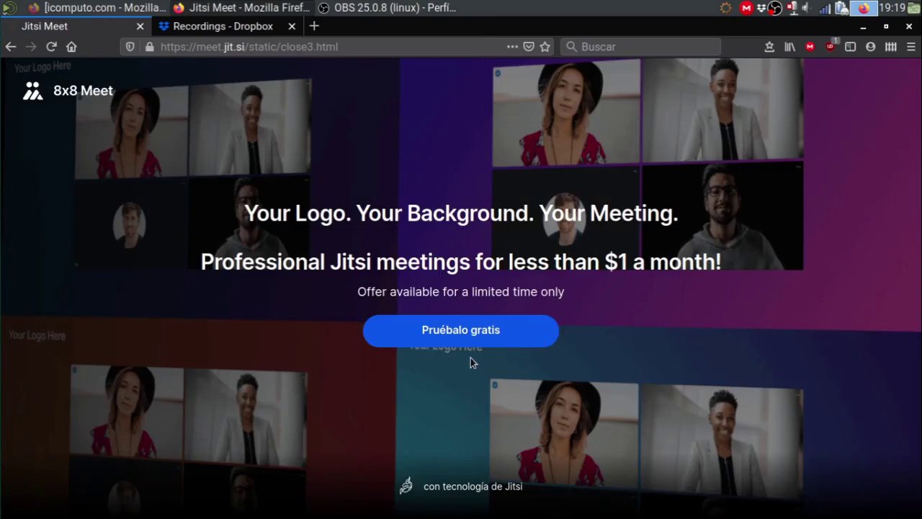
Switch to Dropbox and browse from the root folder to Aplicaciones > Jitsi Meet > Recordings, checking the folder path.
click(212, 29)
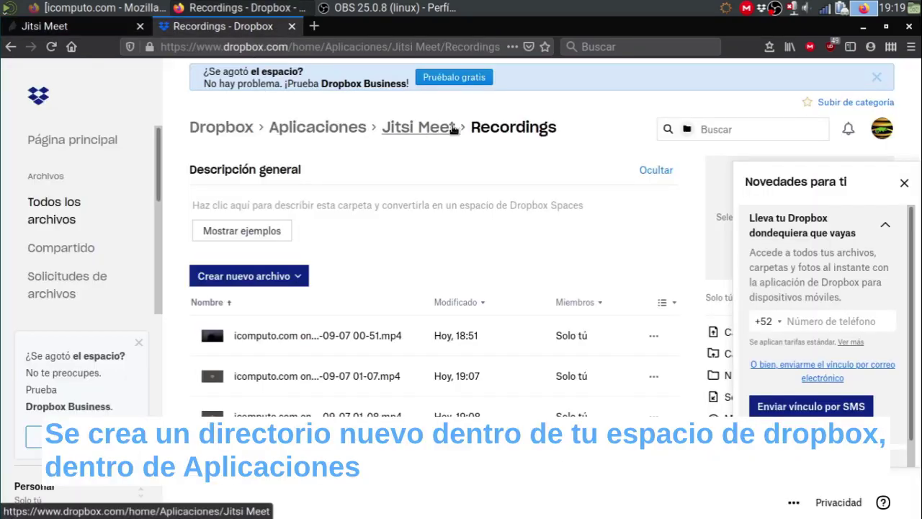
click(214, 129)
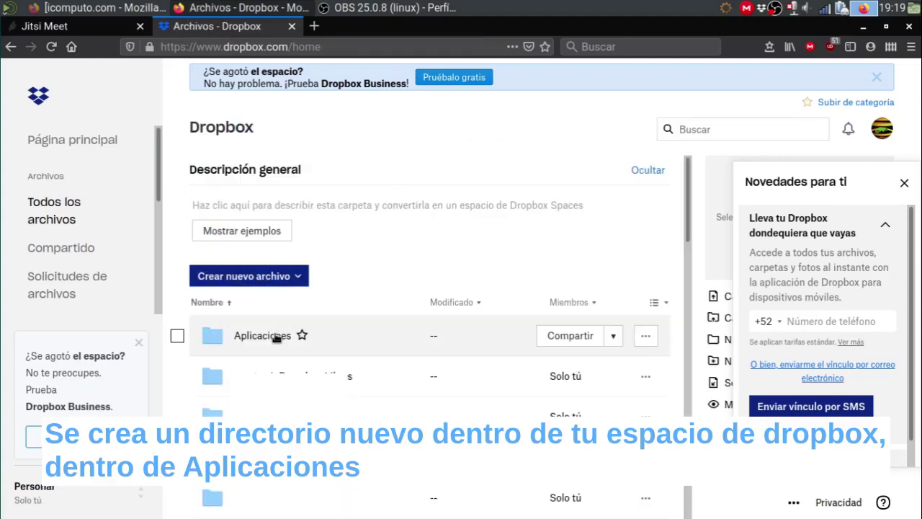
click(272, 341)
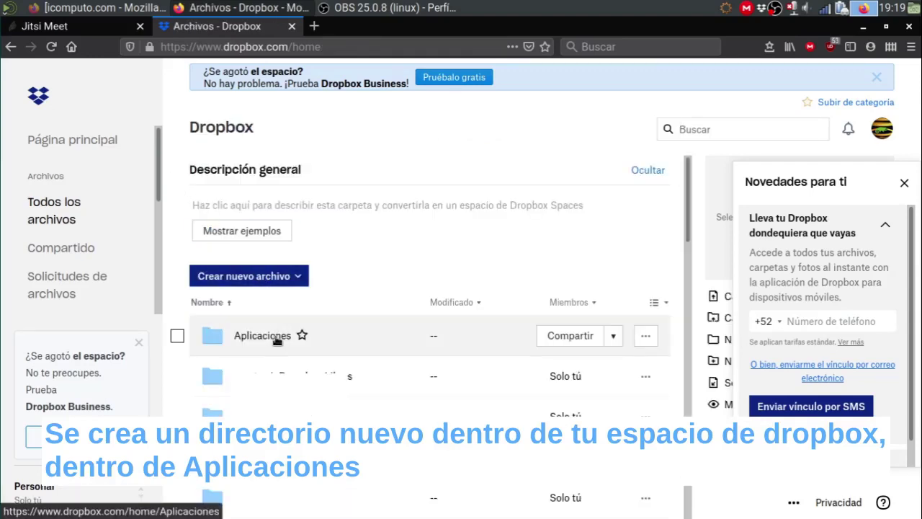
click(268, 342)
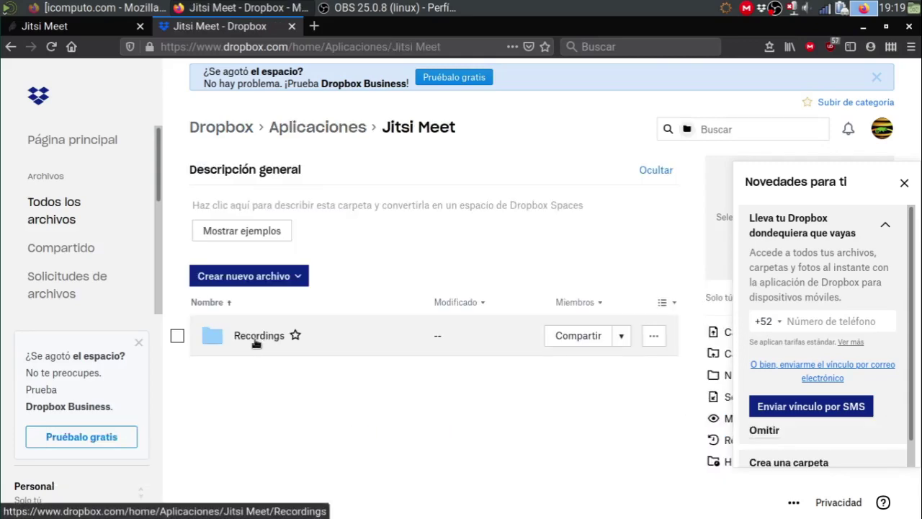
click(259, 341)
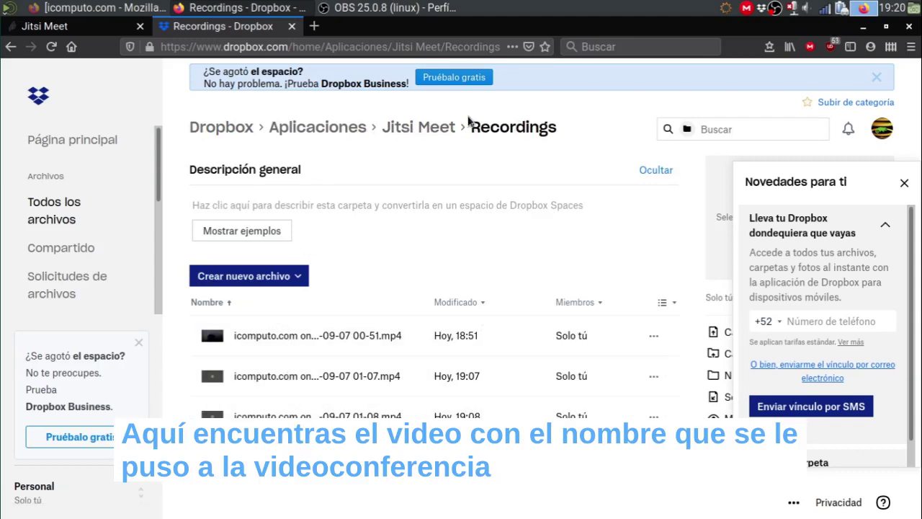
drag(557, 128, 263, 134)
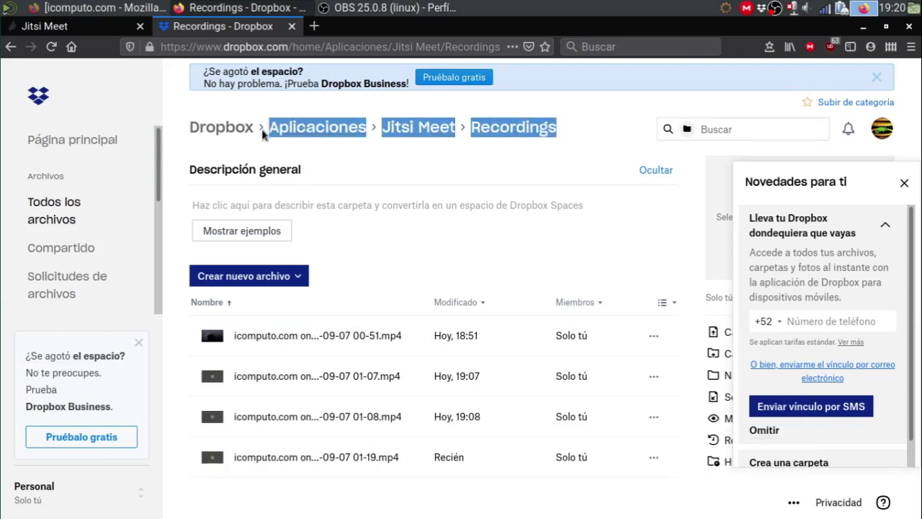
click(578, 139)
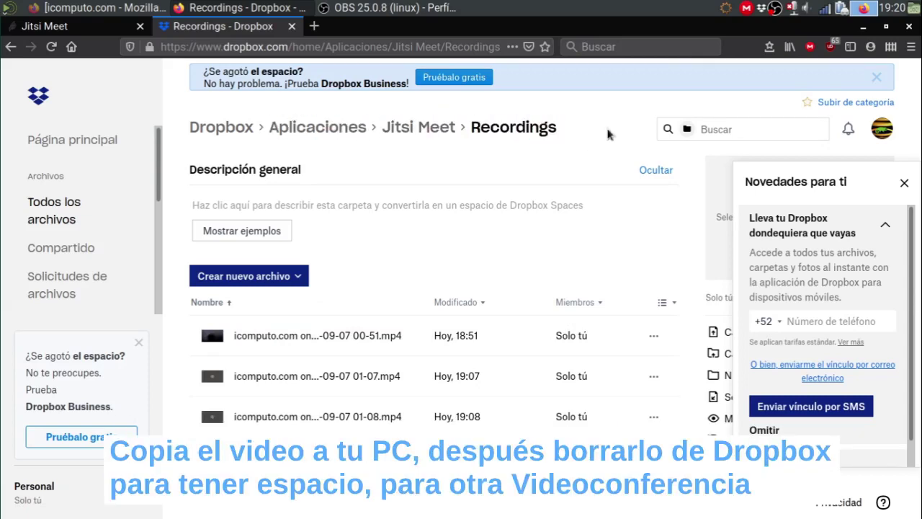
Sign out of Dropbox and open its home page's plans for individuals (Para personas).
click(881, 128)
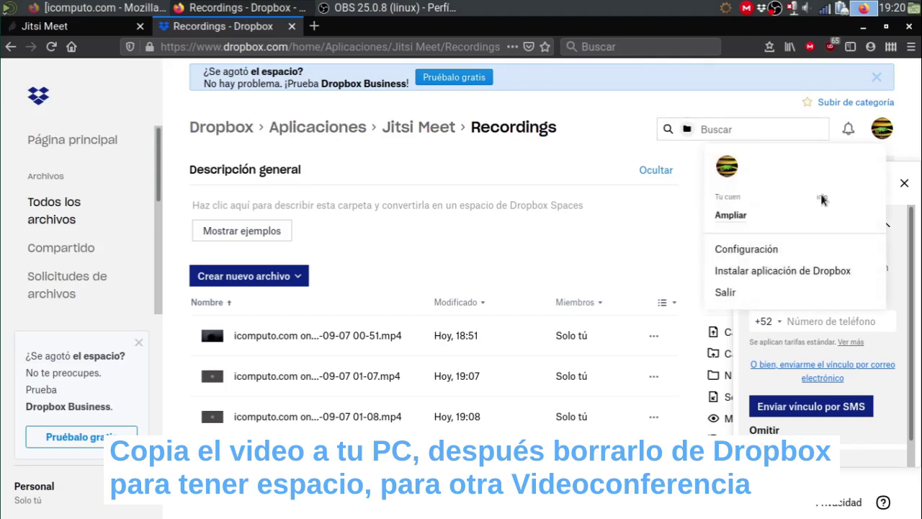
click(726, 292)
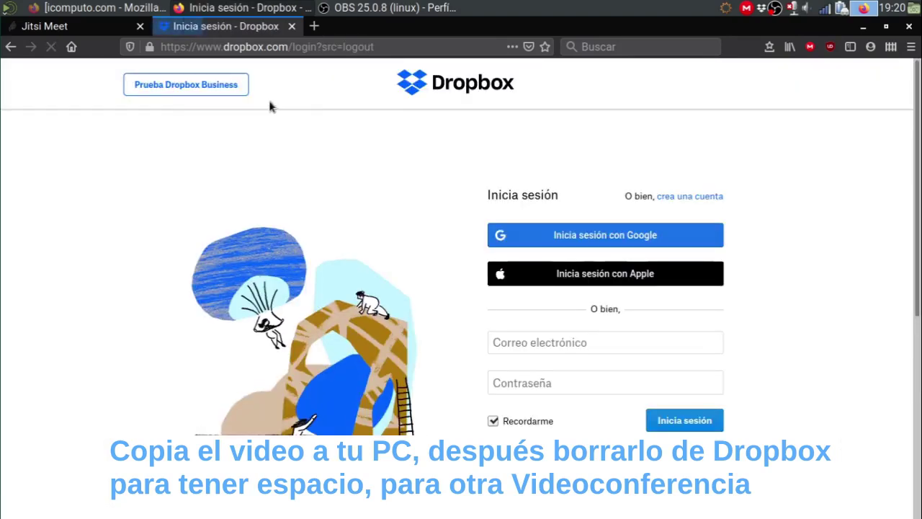
click(457, 82)
click(334, 87)
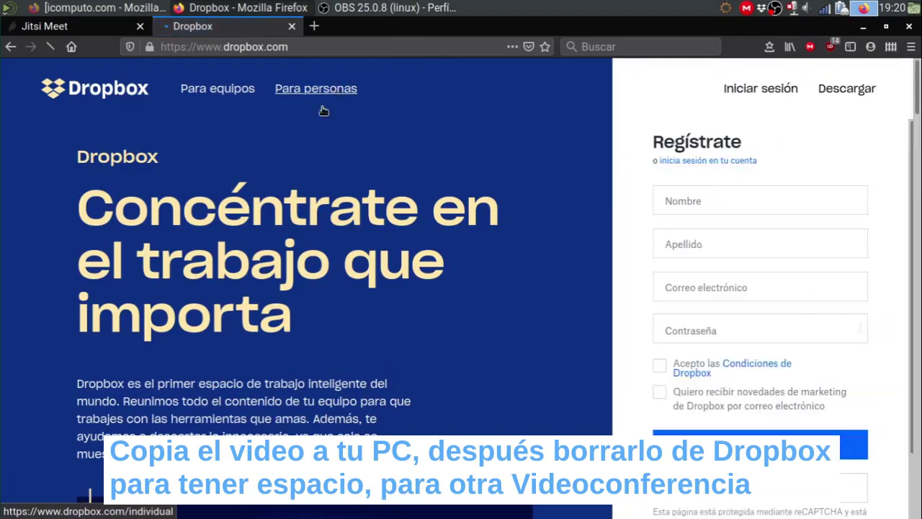
Examine the price and storage allowance of the Dropbox Basic plan and return to the Jitsi Meet page.
scroll(356, 371, down, 5)
scroll(356, 371, down, 15)
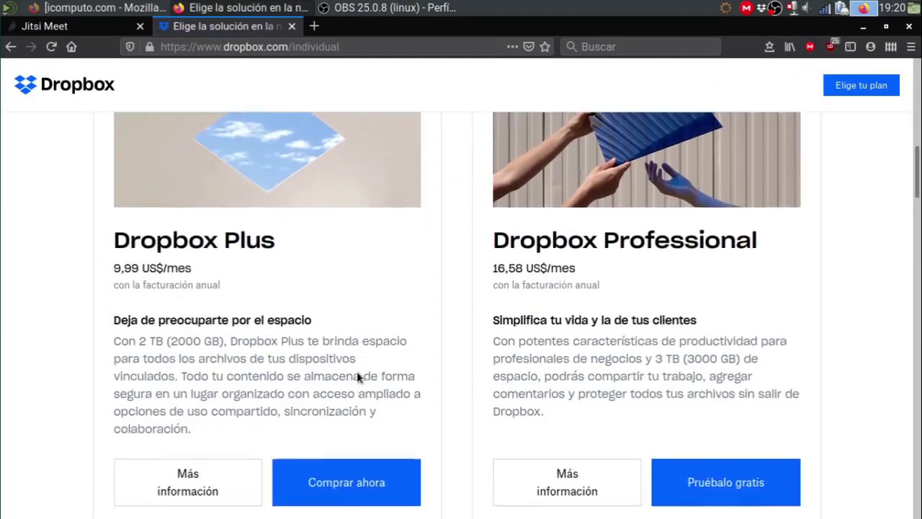
scroll(251, 270, up, 2)
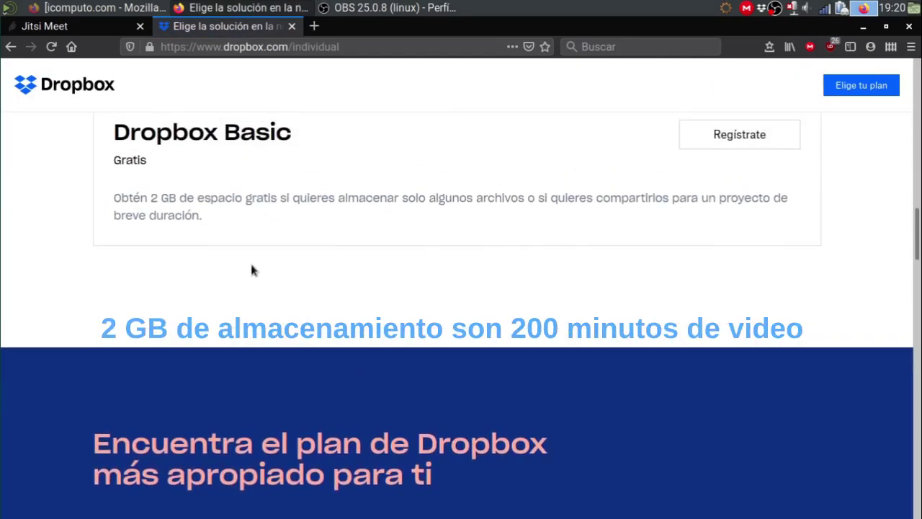
drag(119, 203, 154, 202)
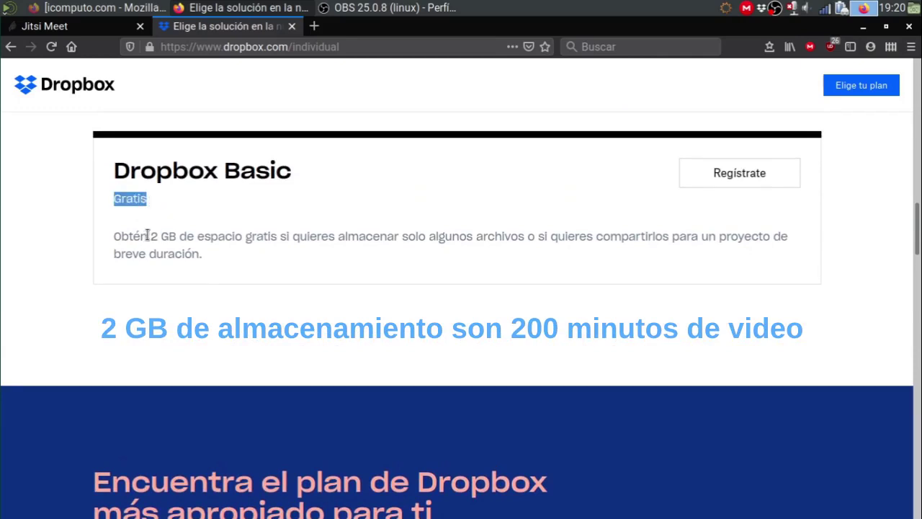
drag(148, 237, 177, 240)
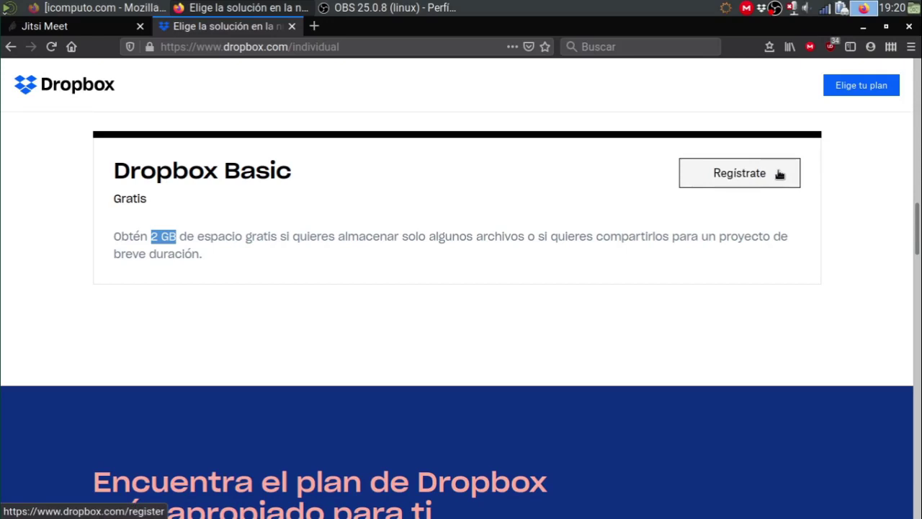
click(130, 26)
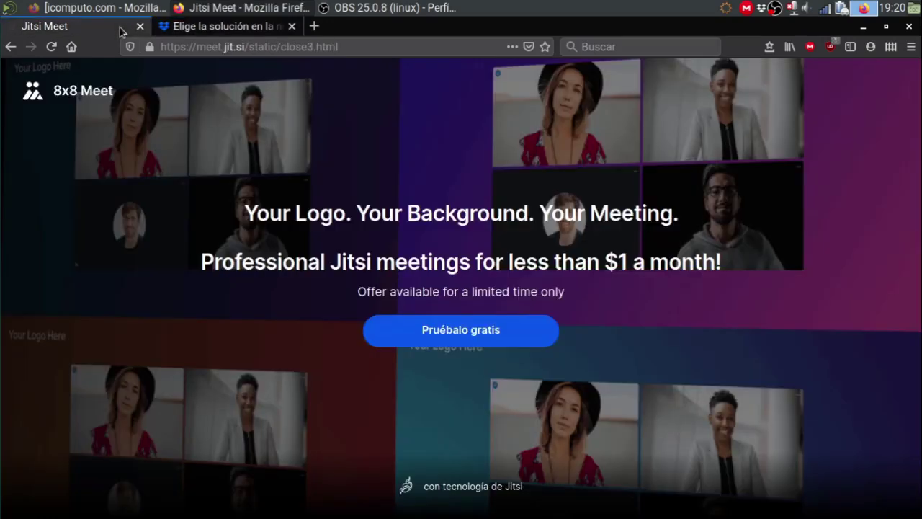